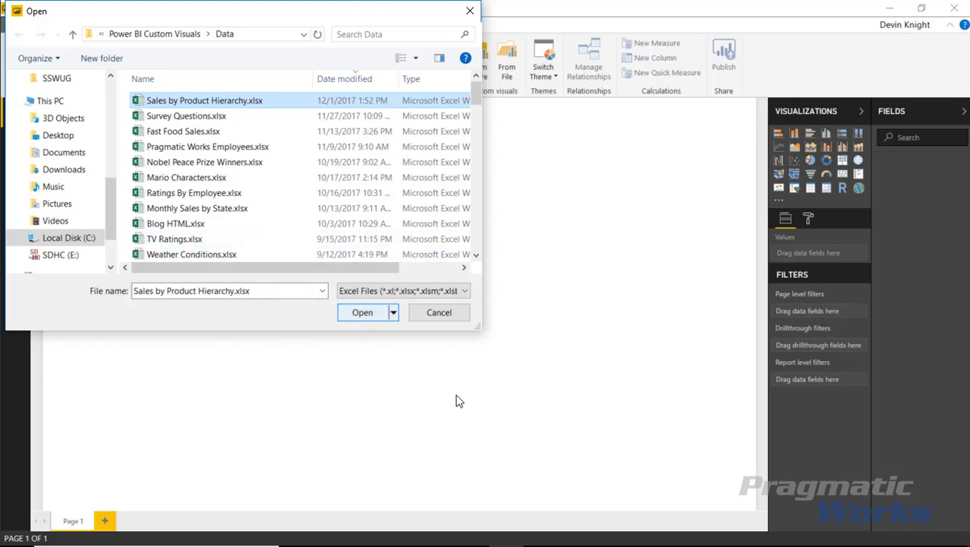
# Step: Load the Product Sales table from the workbook Sales by Product Hierarchy.xlsx into the report
pyautogui.press('Return')
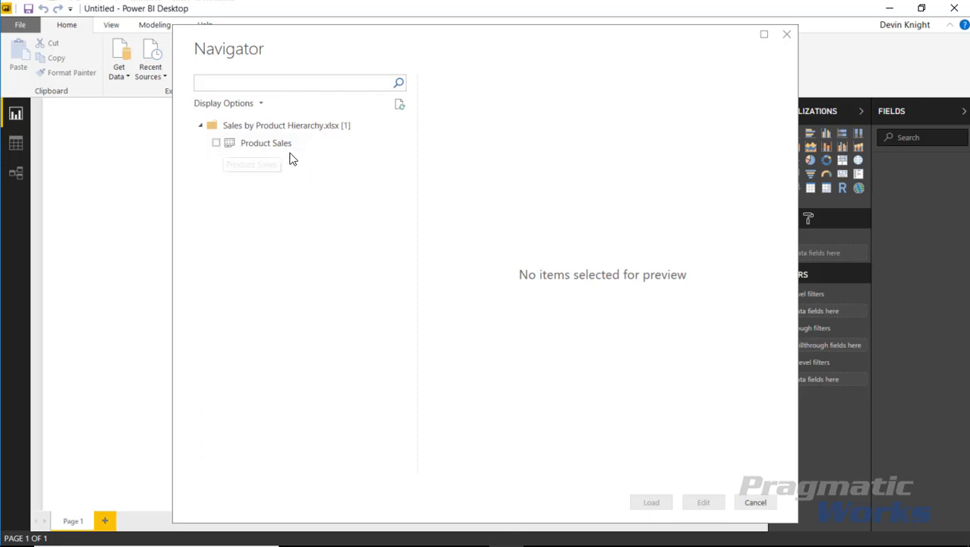
pyautogui.click(216, 144)
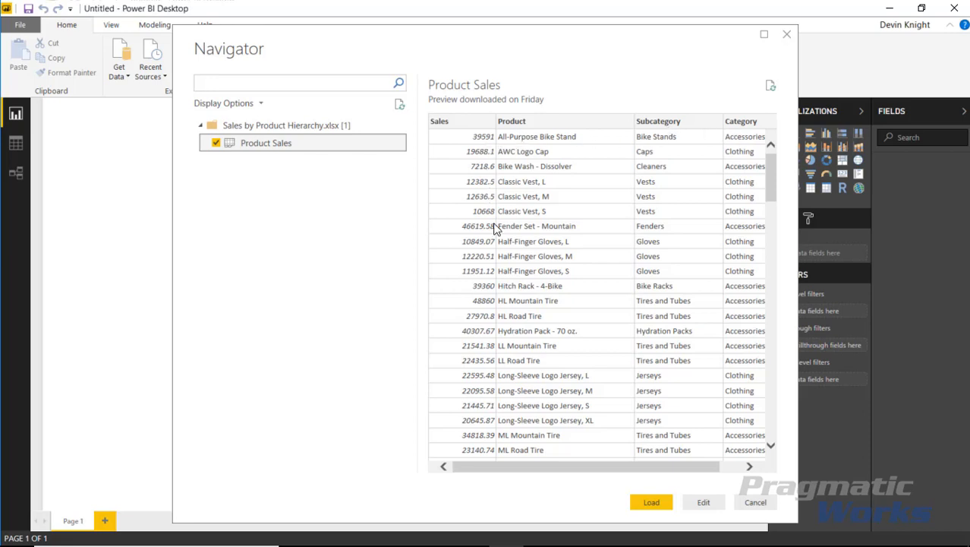
pyautogui.click(652, 504)
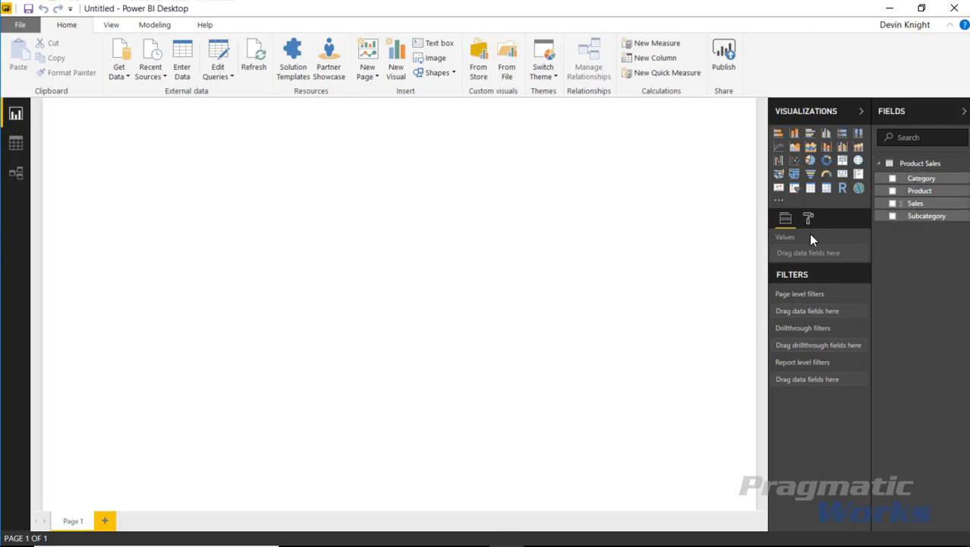
# Step: Search the custom visuals store for "tree" and import the TreeViz visual into the report
pyautogui.click(479, 76)
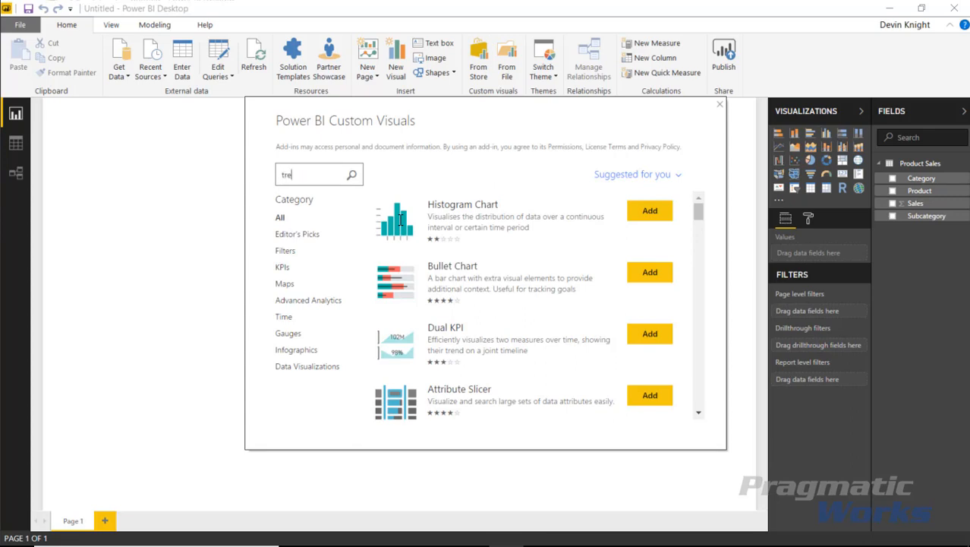
pyautogui.press('Return')
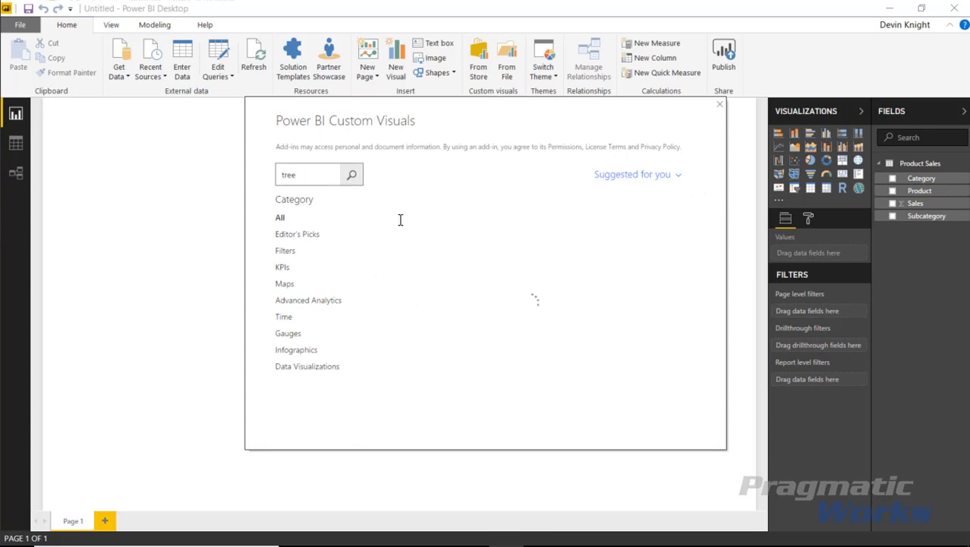
pyautogui.scroll(-3, 464, 315)
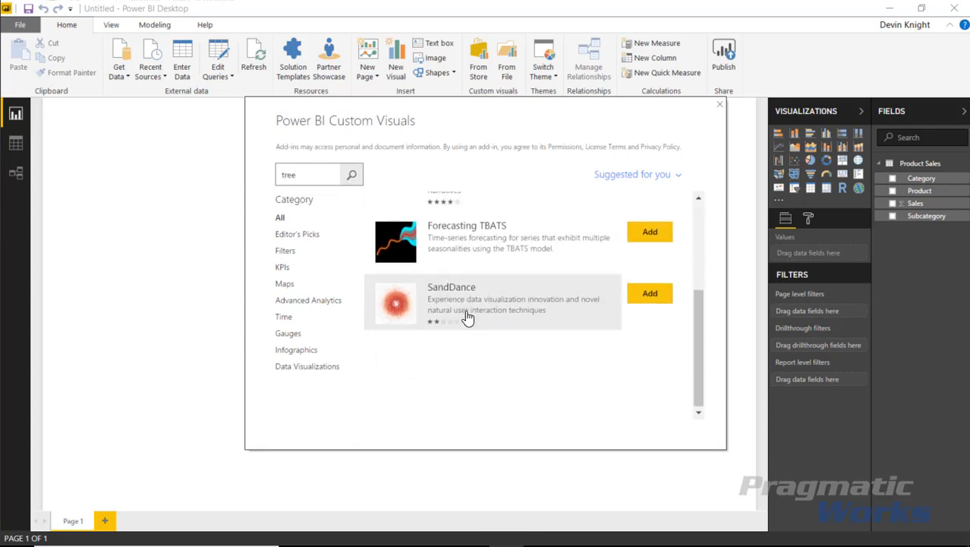
pyautogui.scroll(3, 484, 325)
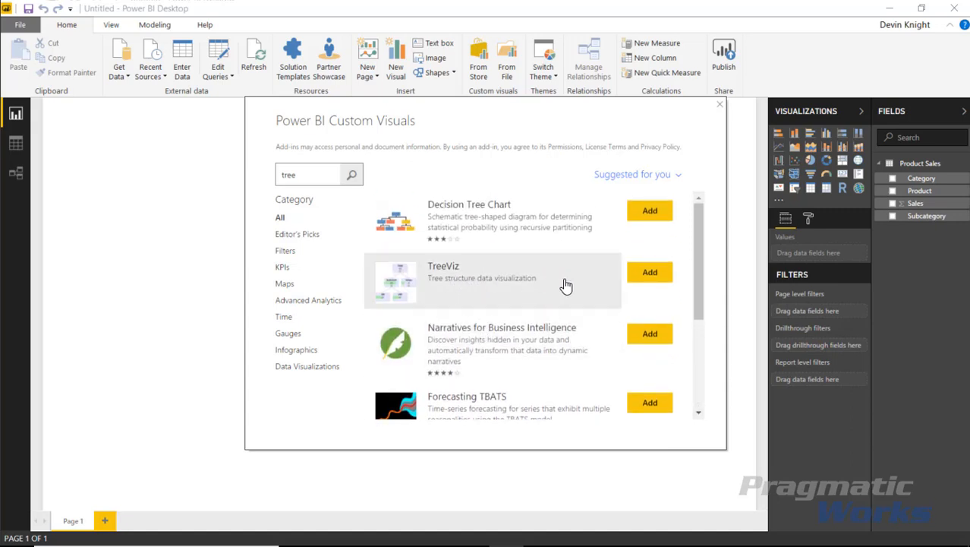
pyautogui.click(660, 280)
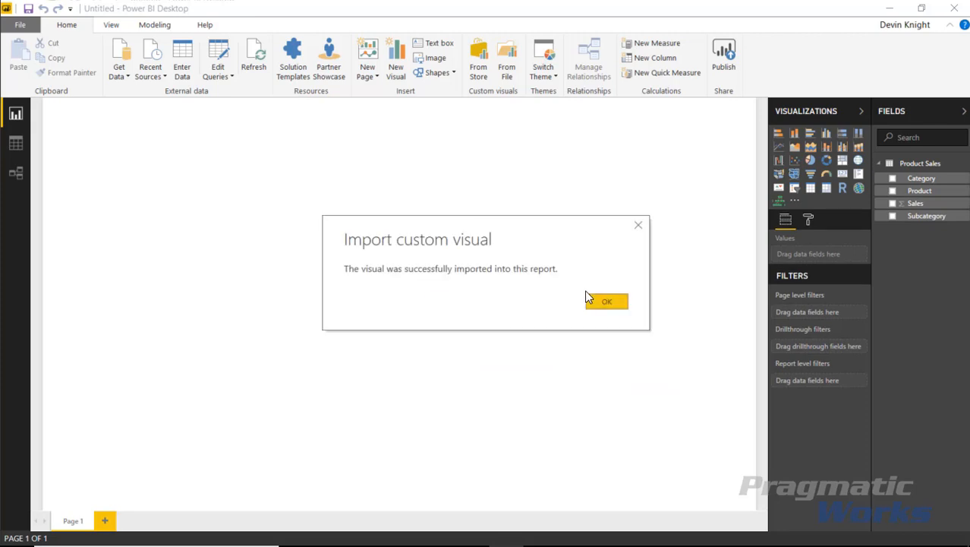
pyautogui.click(602, 302)
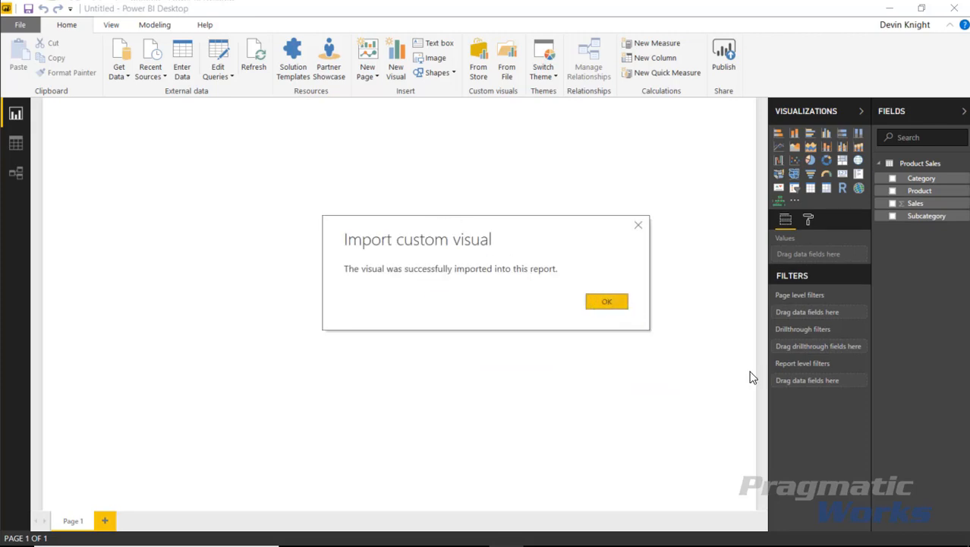
# Step: Add a TreeViz visual to Page 1 and enlarge it to fill nearly the whole canvas
pyautogui.click(779, 202)
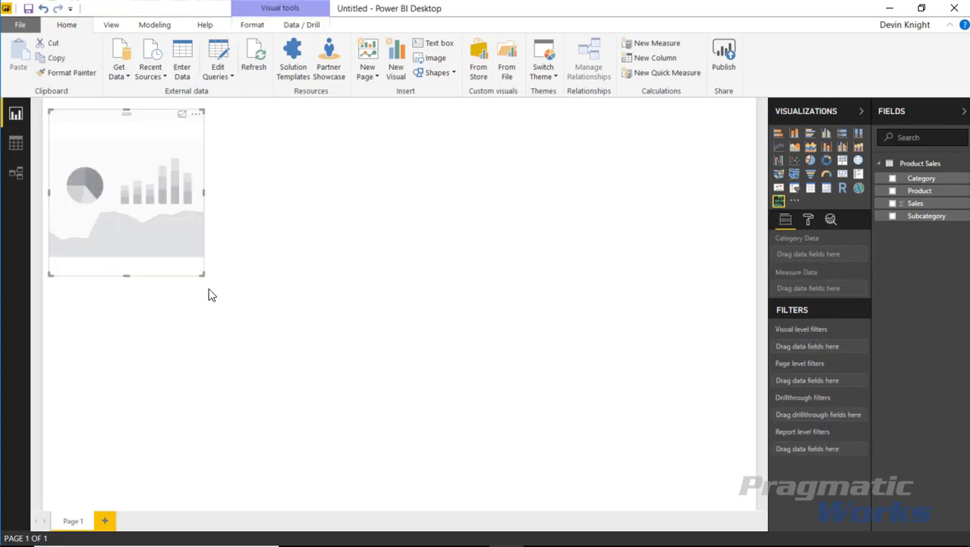
pyautogui.moveTo(204, 277); pyautogui.dragTo(738, 492)
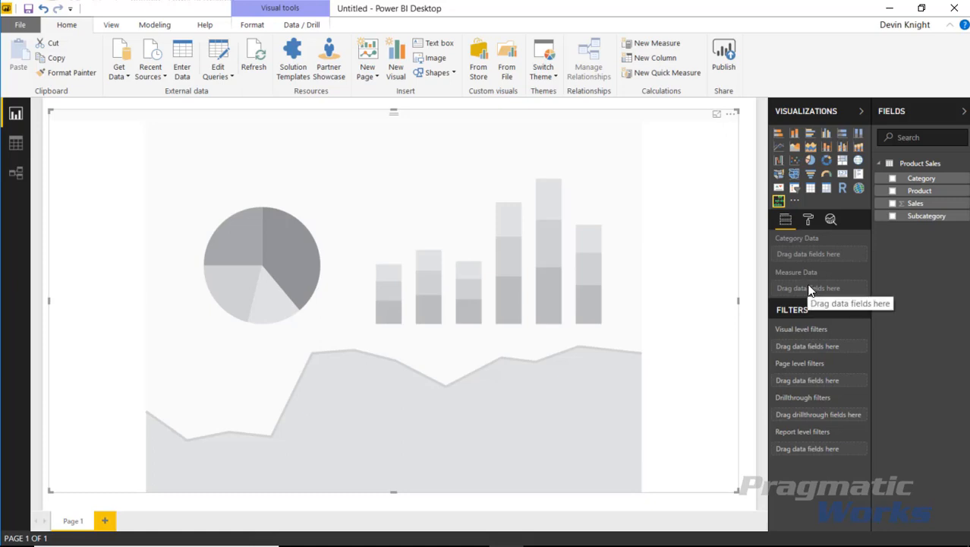
# Step: Assign Category, Subcategory and Product, in that order, as the visual's category data and Sales as its measure data
pyautogui.moveTo(904, 185); pyautogui.dragTo(832, 254)
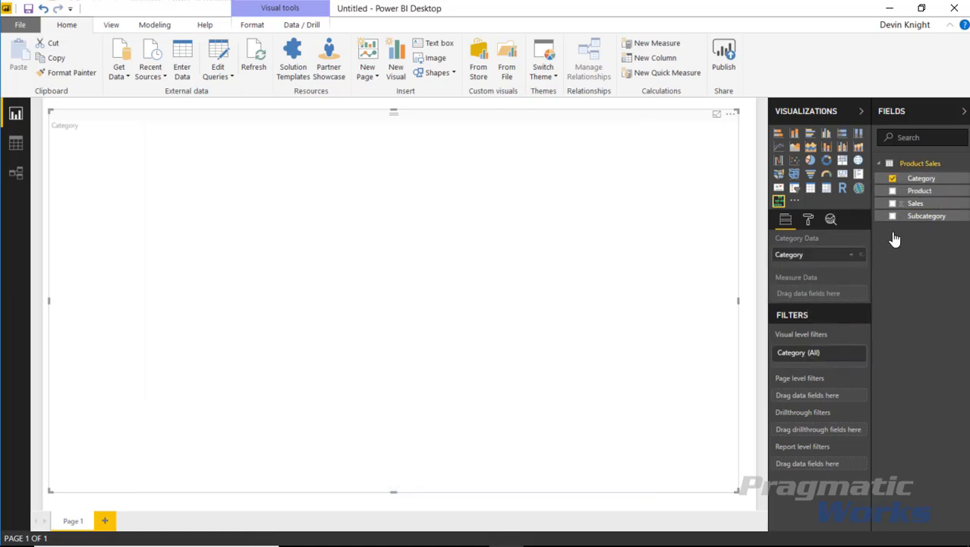
pyautogui.click(908, 191)
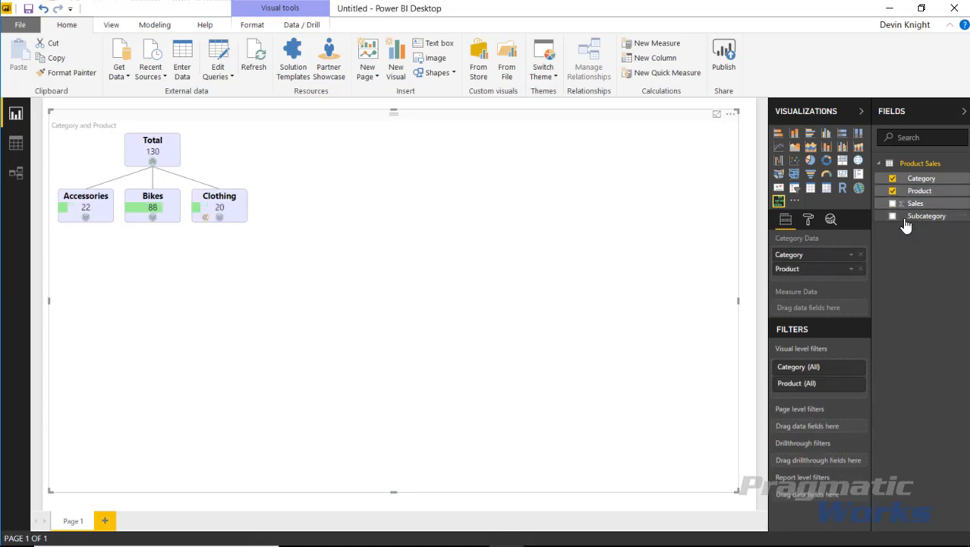
pyautogui.click(895, 190)
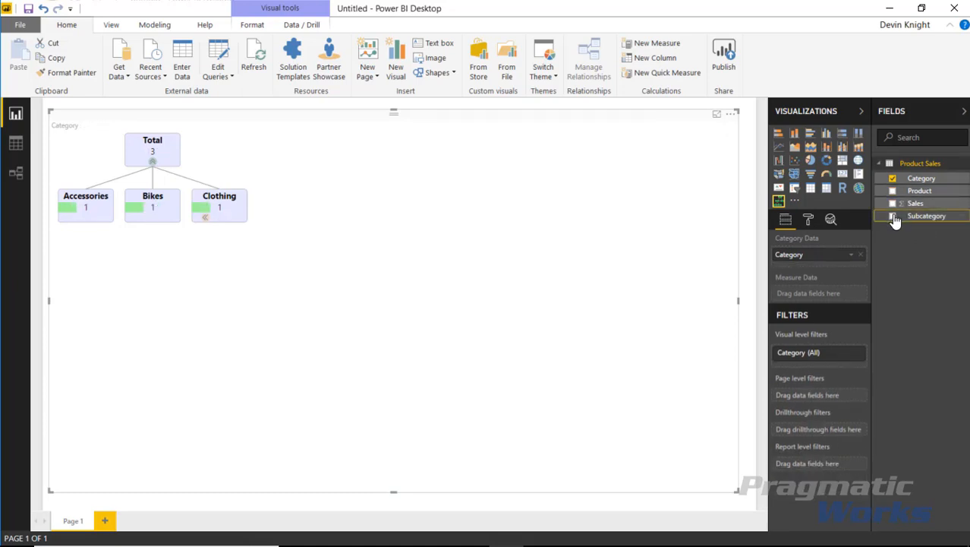
pyautogui.click(894, 216)
pyautogui.click(893, 191)
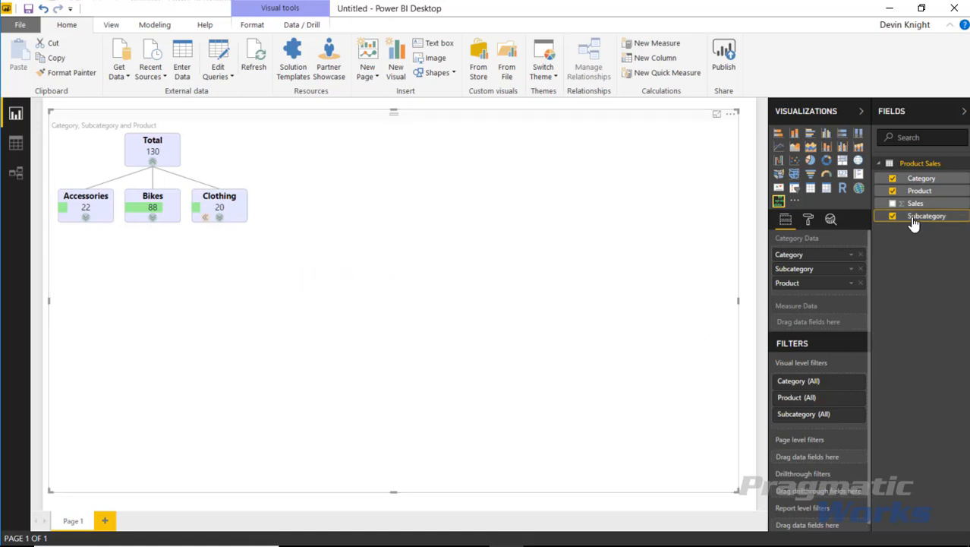
pyautogui.moveTo(912, 211); pyautogui.dragTo(816, 325)
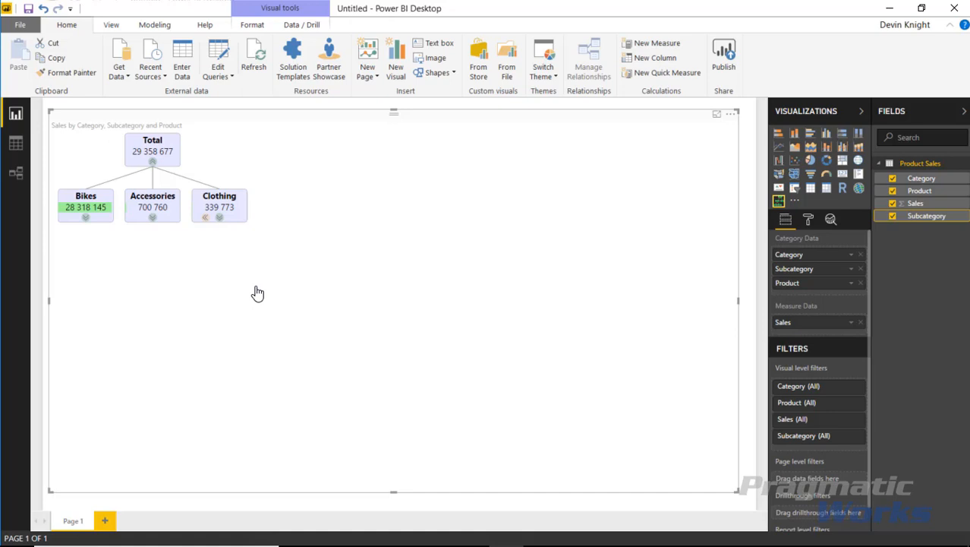
# Step: Drill the Clothing branch down to the products under Socks and collapse Socks again
pyautogui.click(219, 217)
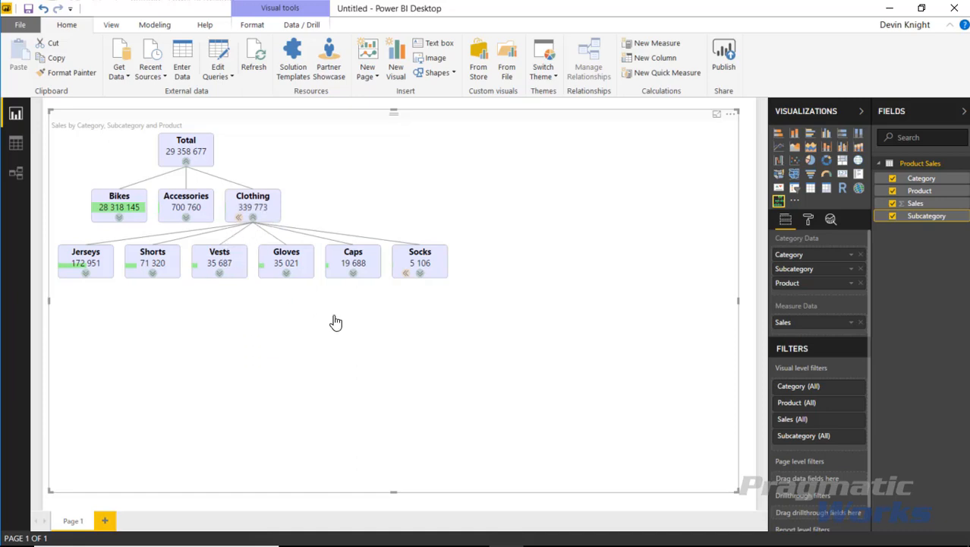
pyautogui.click(420, 275)
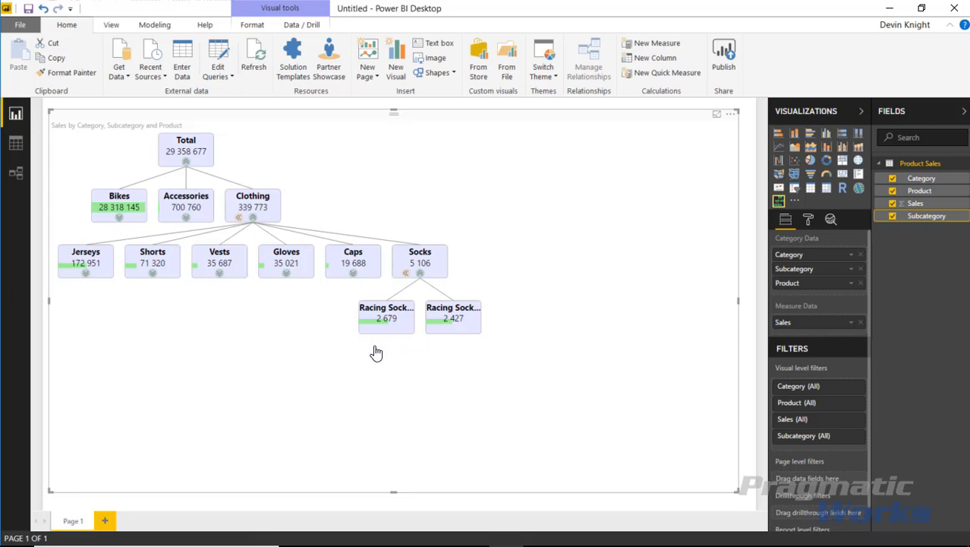
pyautogui.click(421, 275)
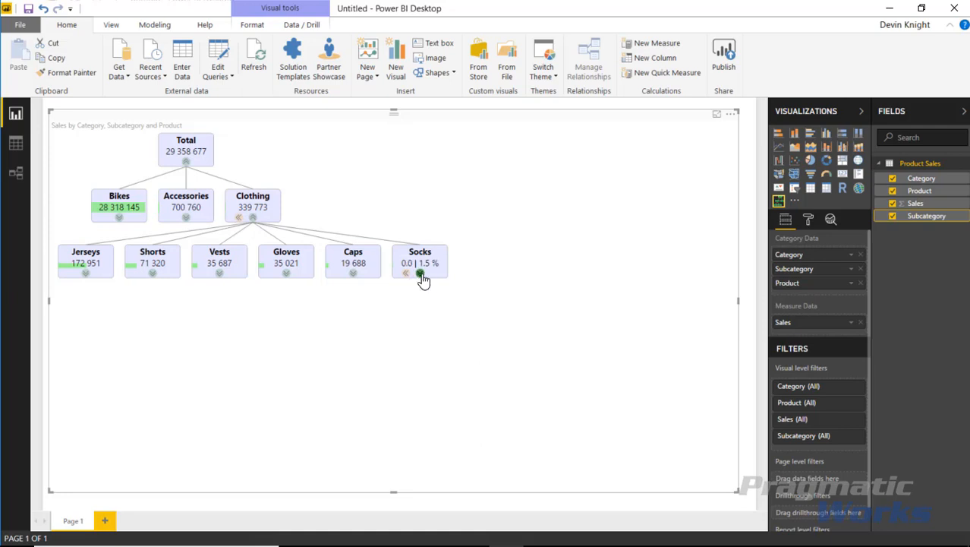
pyautogui.click(253, 219)
pyautogui.moveTo(268, 228)
# Step: Fold the last four Clothing subcategories into one grouped node and unfold them again
pyautogui.moveTo(409, 281)
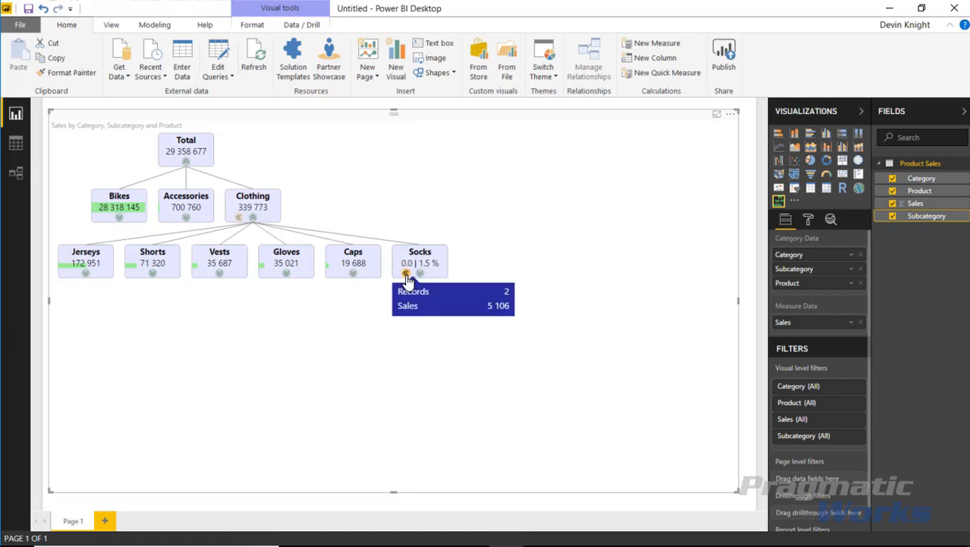
pyautogui.click(407, 275)
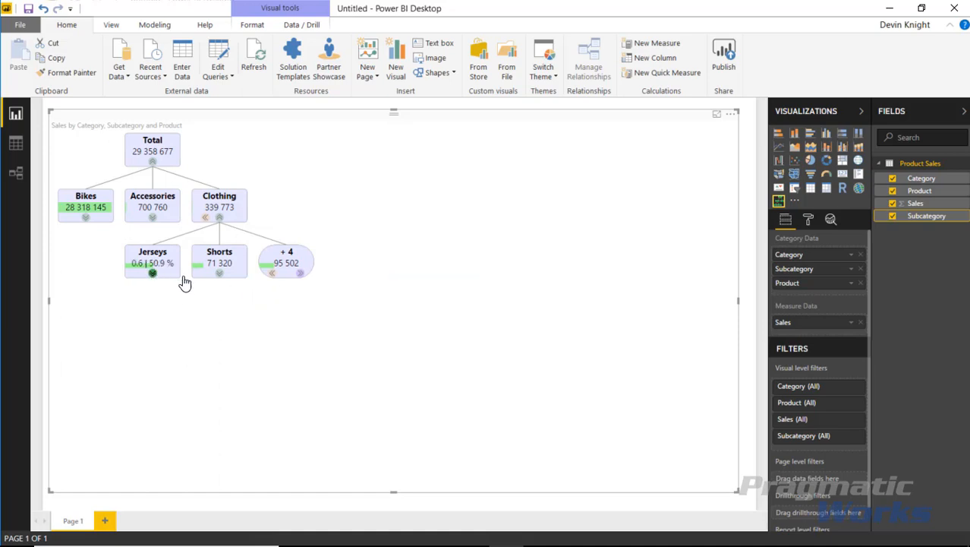
pyautogui.moveTo(204, 281)
pyautogui.click(301, 274)
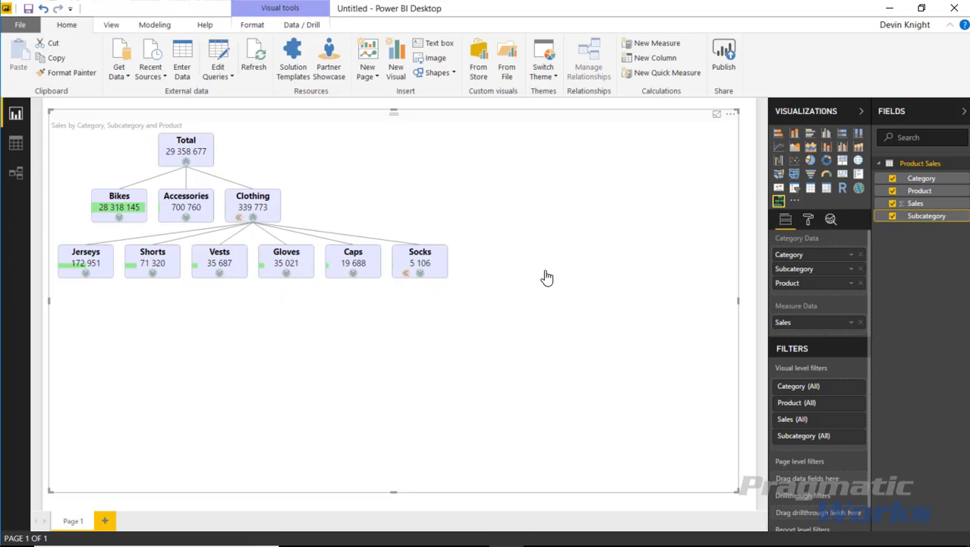
# Step: Switch the drill-down from Clothing to Accessories and unfold all of the Accessories subcategories
pyautogui.click(186, 219)
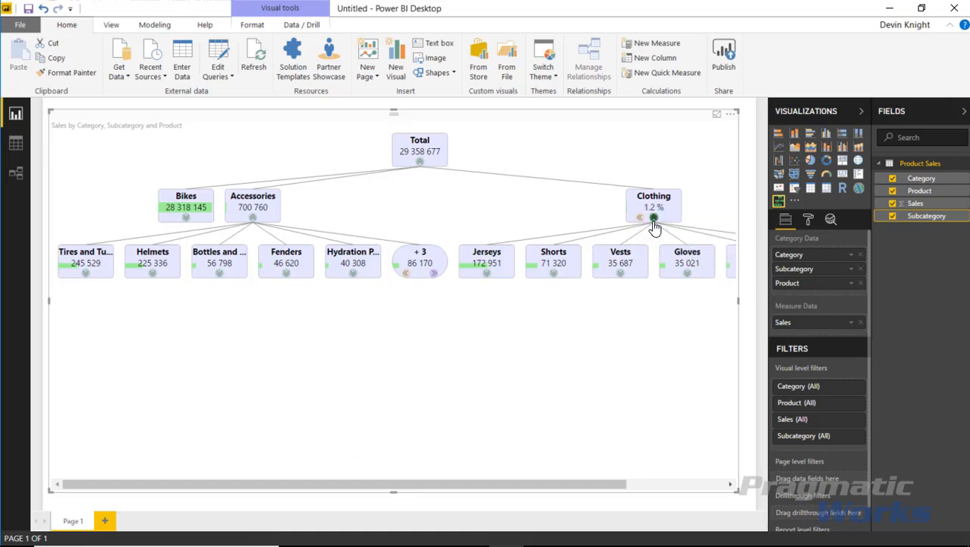
pyautogui.click(654, 224)
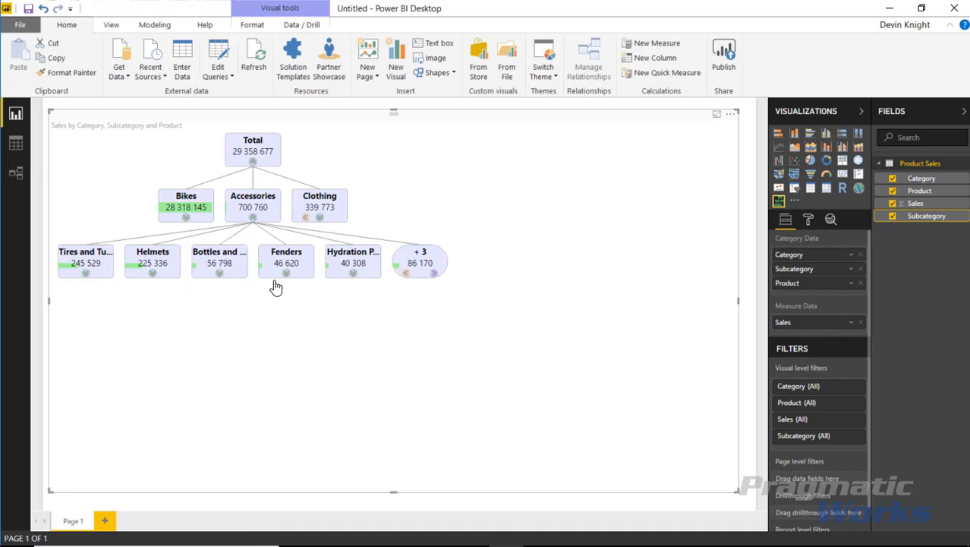
pyautogui.moveTo(367, 282)
pyautogui.moveTo(439, 279)
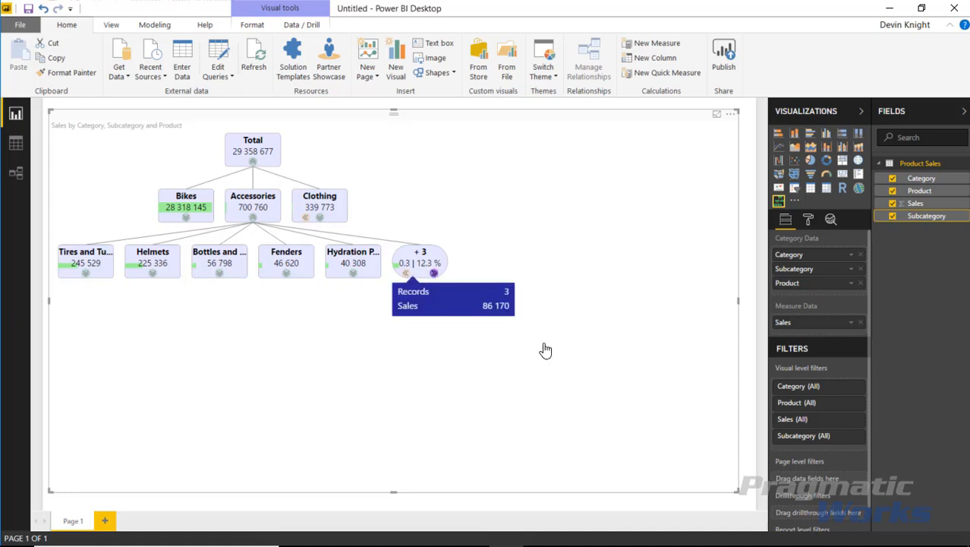
pyautogui.click(435, 277)
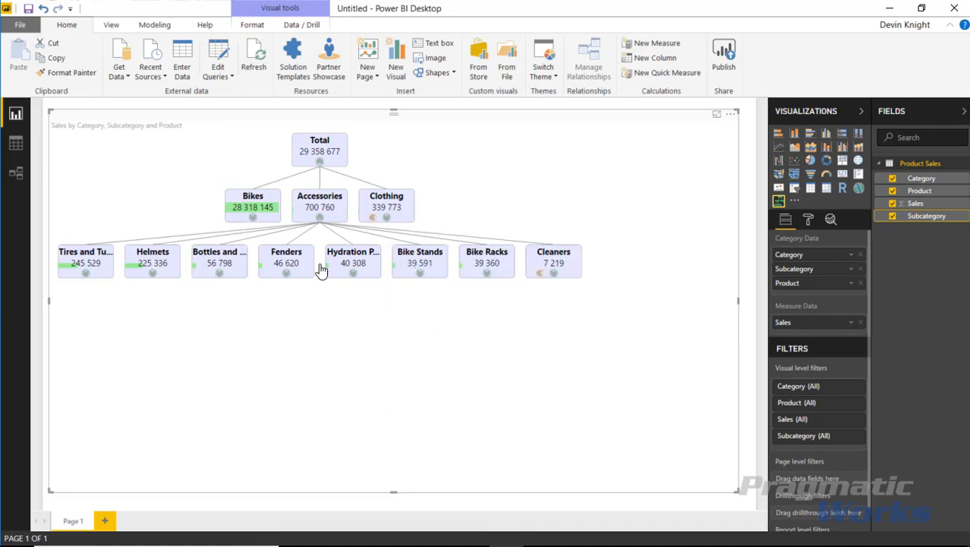
# Step: Drill into the products under Cleaners and under Bike Racks, collapsing each node again
pyautogui.click(555, 274)
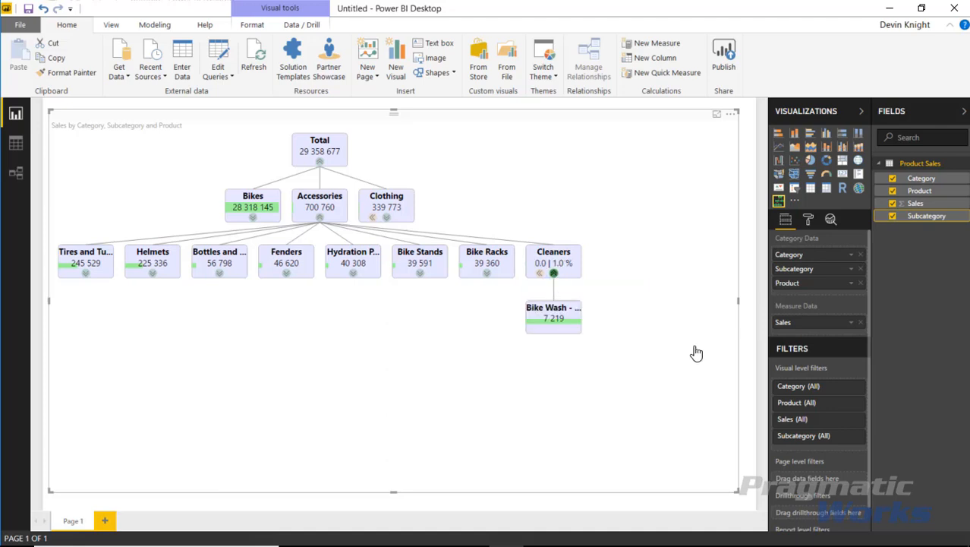
pyautogui.click(554, 274)
pyautogui.click(487, 273)
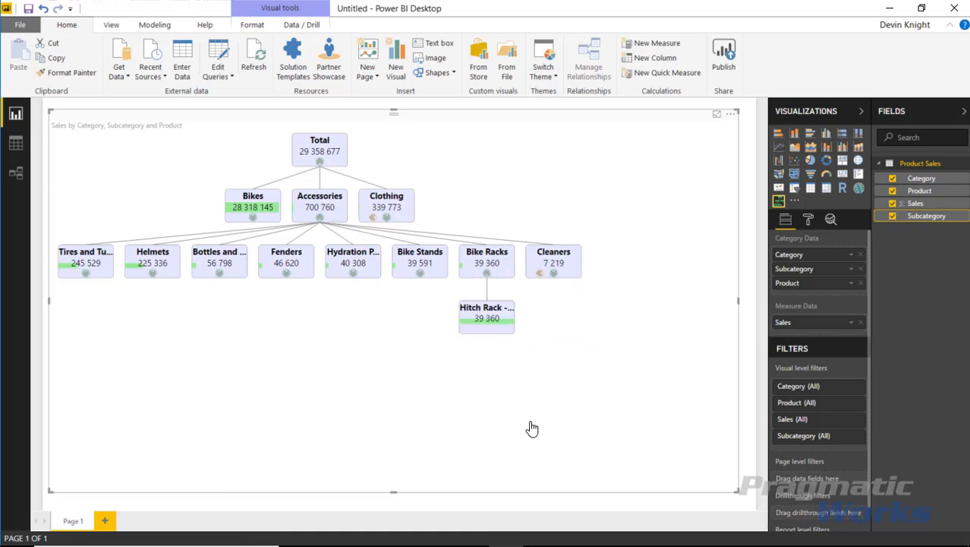
pyautogui.click(487, 273)
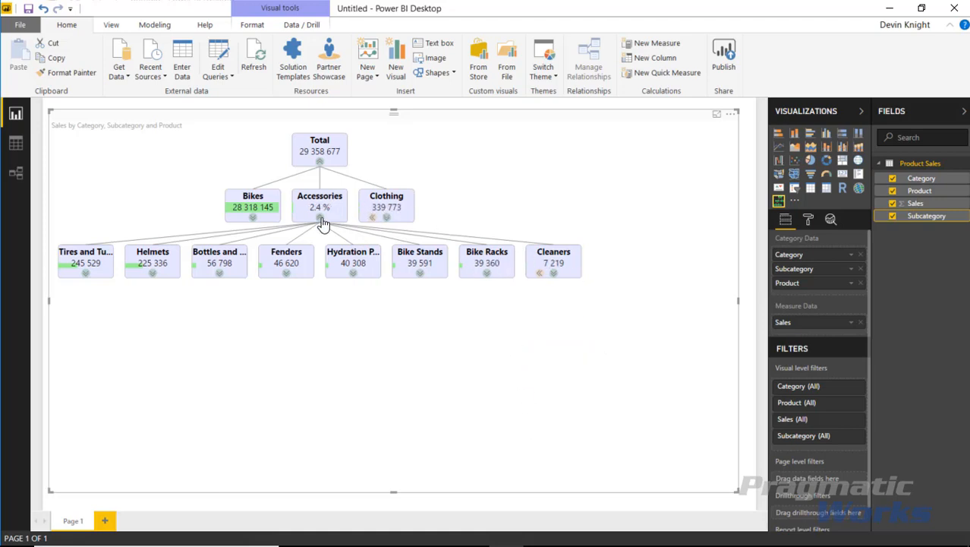
# Step: Fold the last four Accessories subcategories into one grouped node and collapse the Accessories branch
pyautogui.moveTo(318, 220)
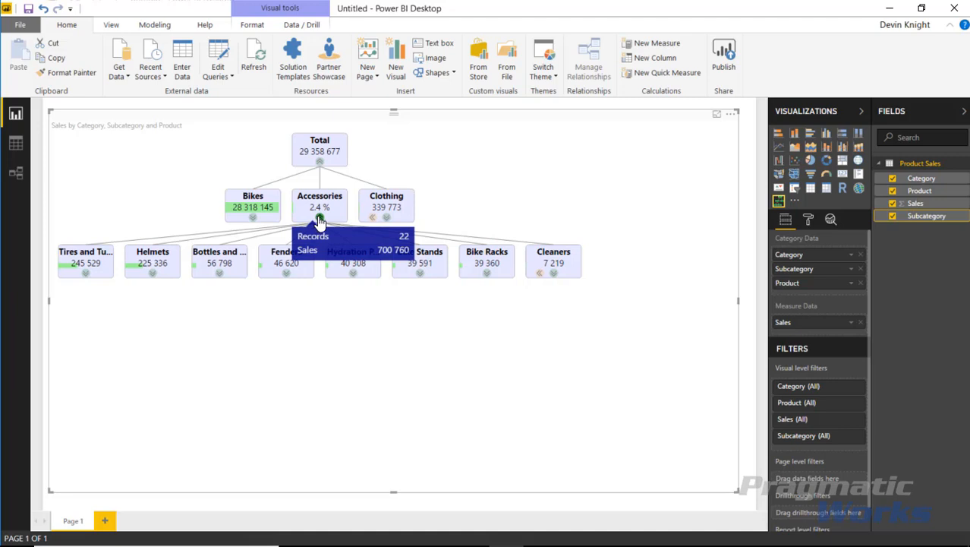
pyautogui.click(539, 273)
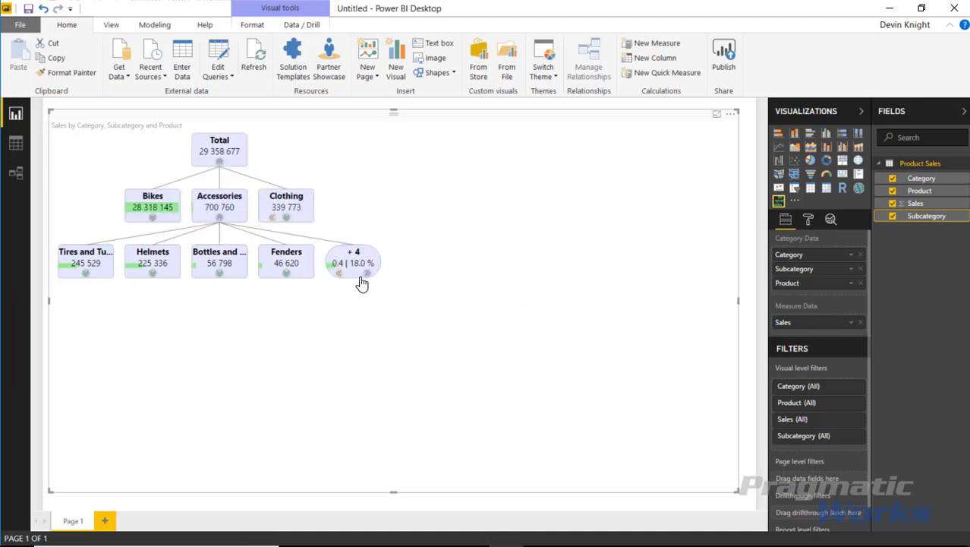
pyautogui.click(220, 218)
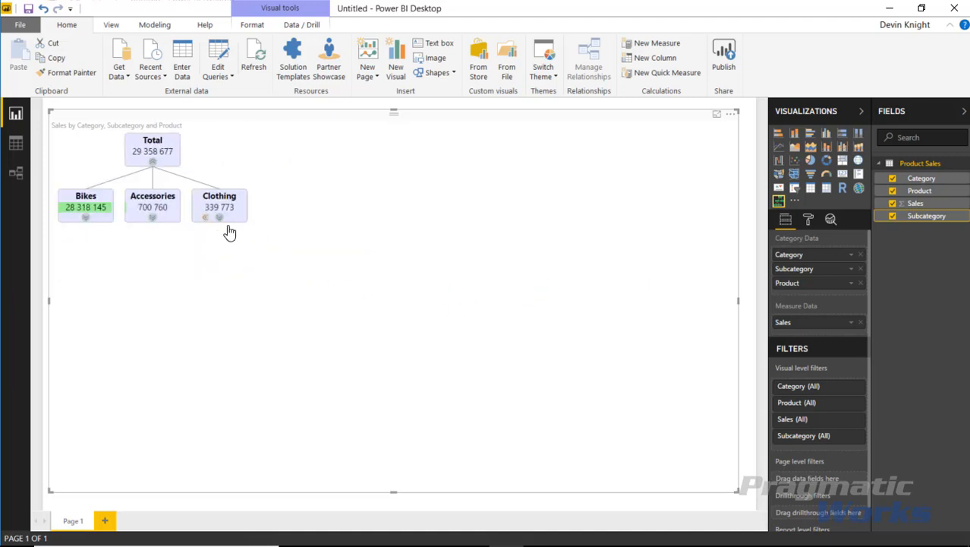
# Step: Expand Clothing into its subcategories and open the visual's TreeViz formatting settings
pyautogui.click(220, 218)
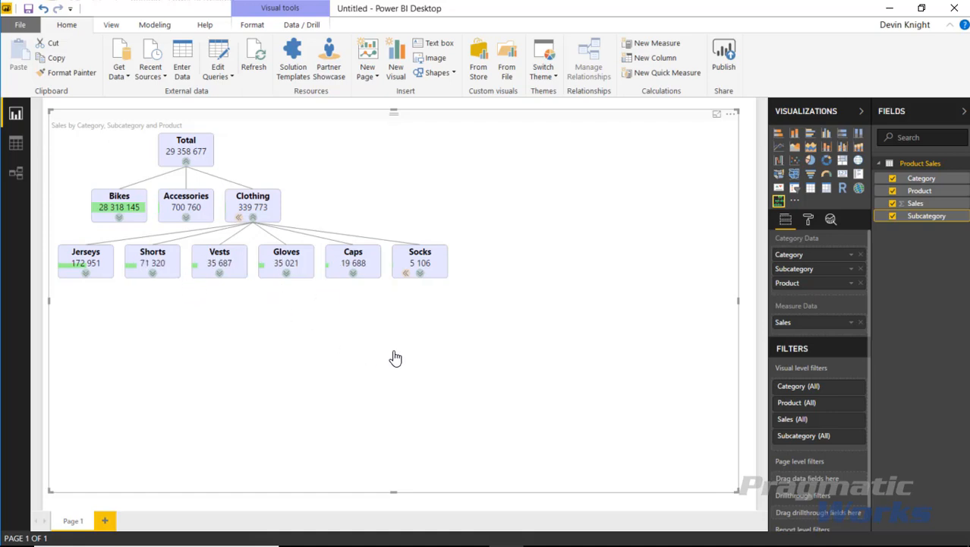
pyautogui.click(809, 221)
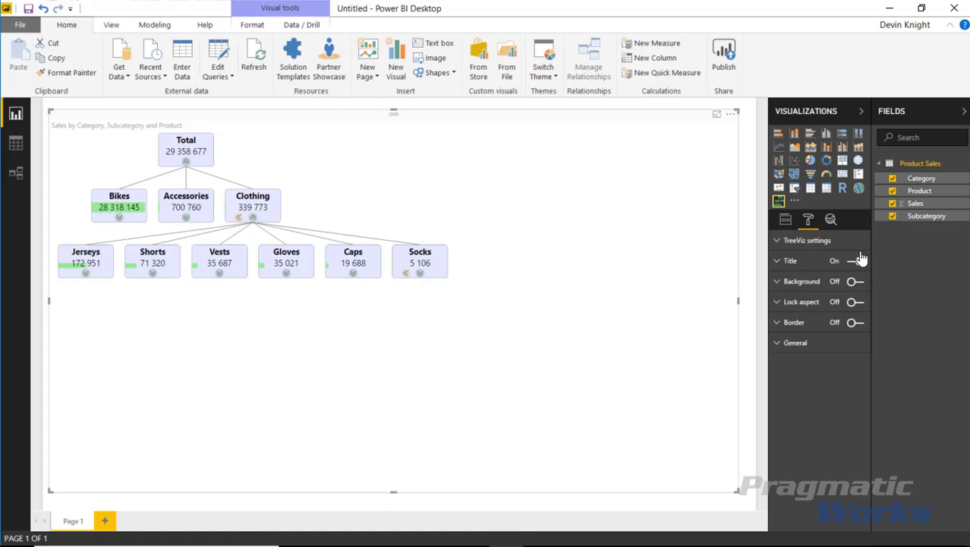
pyautogui.click(788, 248)
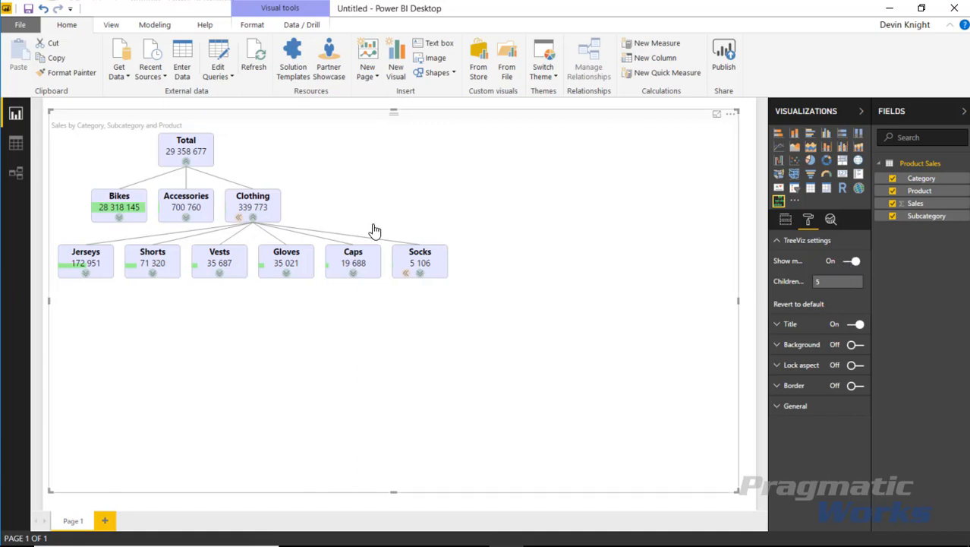
# Step: Turn off the measure display in the TreeViz settings and expand Clothing into its subcategories
pyautogui.click(849, 261)
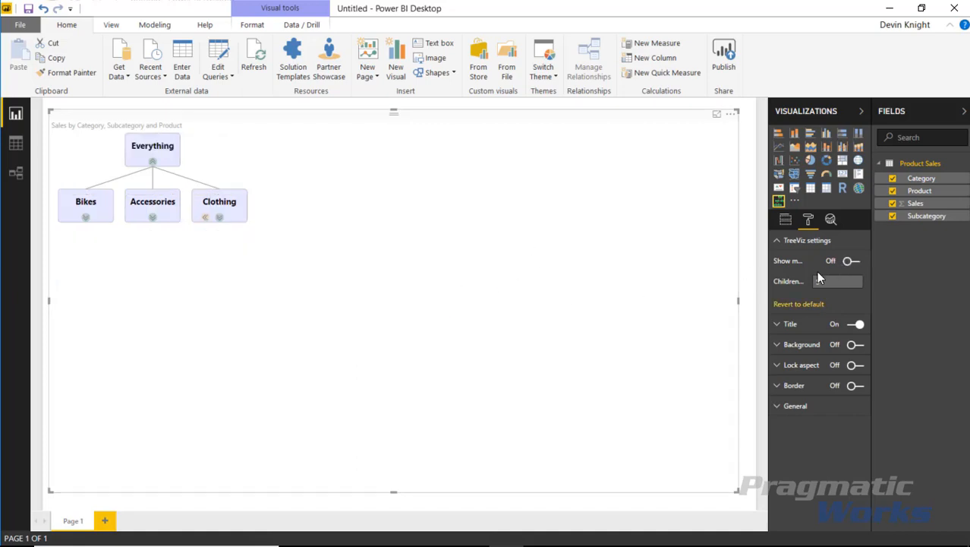
pyautogui.click(220, 218)
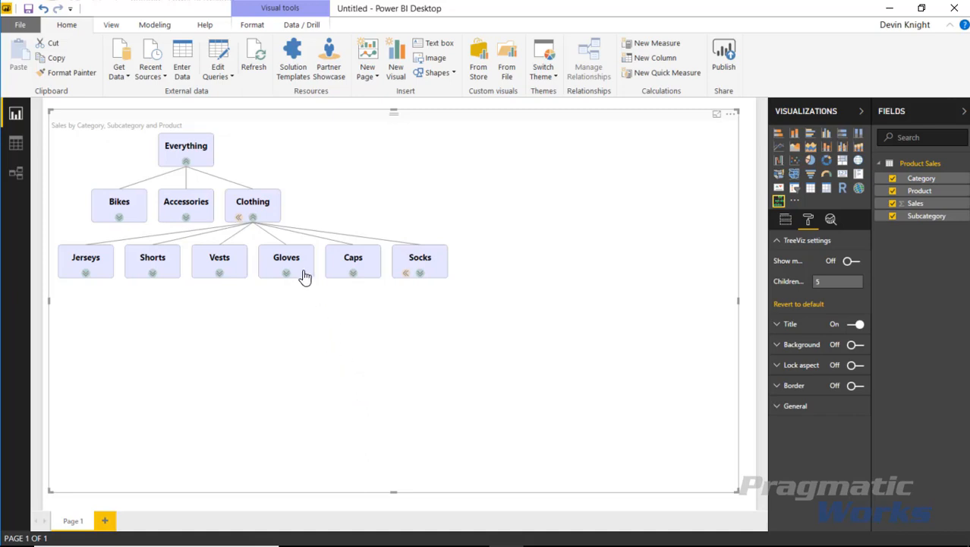
pyautogui.moveTo(300, 265)
pyautogui.moveTo(416, 256)
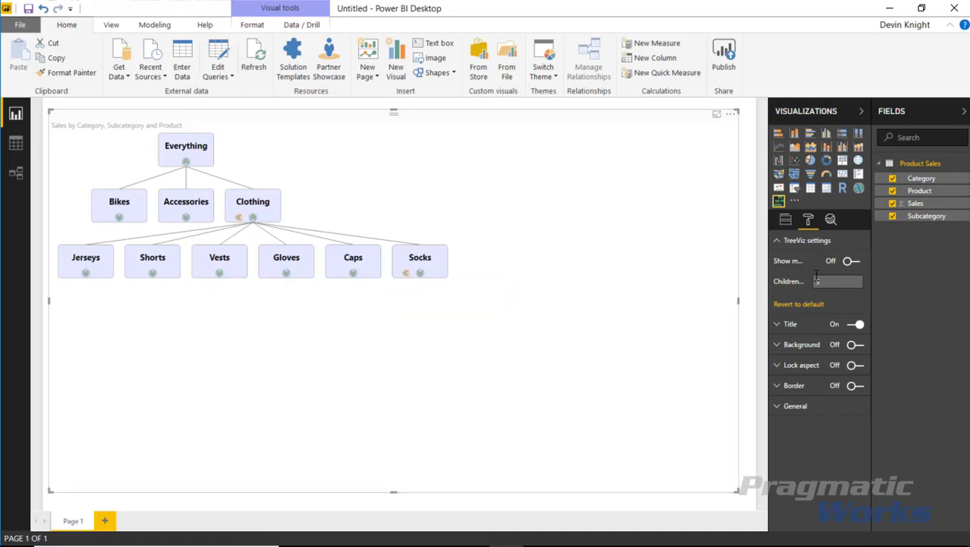
# Step: Turn the TreeViz measure display back on and expand Clothing again
pyautogui.click(850, 262)
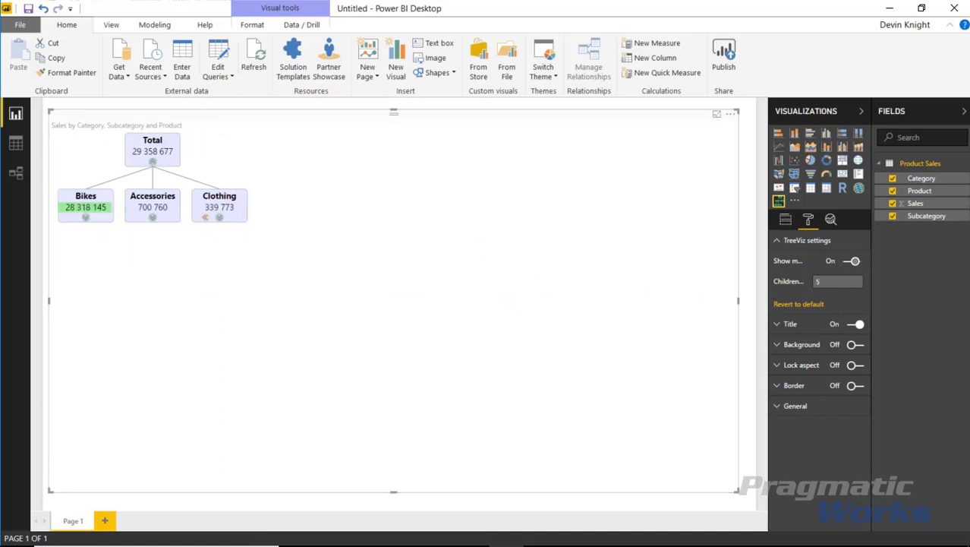
pyautogui.click(220, 217)
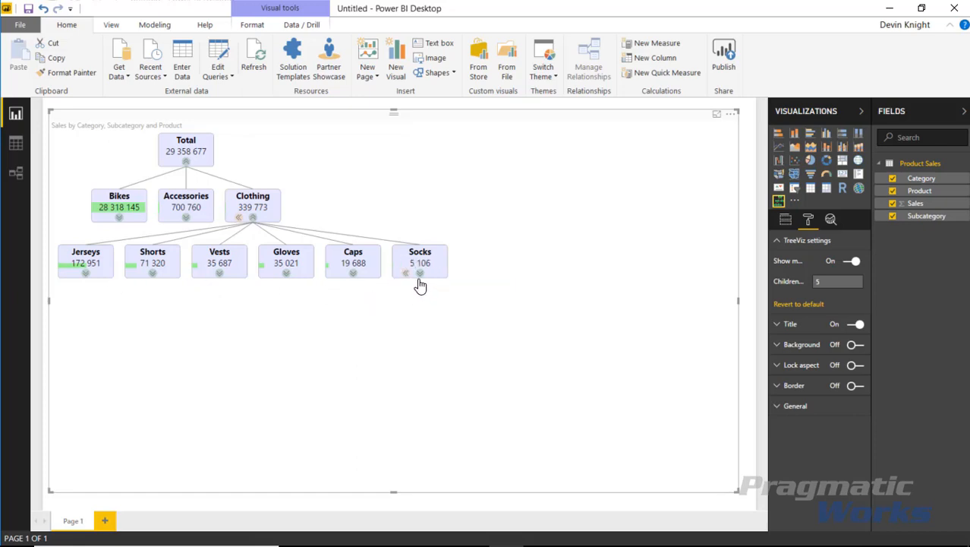
pyautogui.moveTo(410, 268)
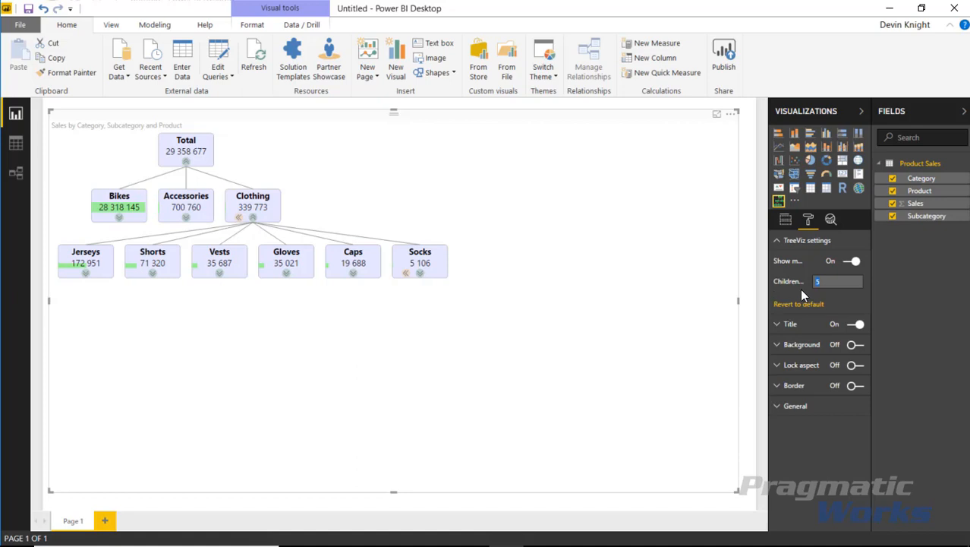
# Step: Set the TreeViz children count to 4, expand Clothing and unfold its grouped subcategories node
pyautogui.press('Return')
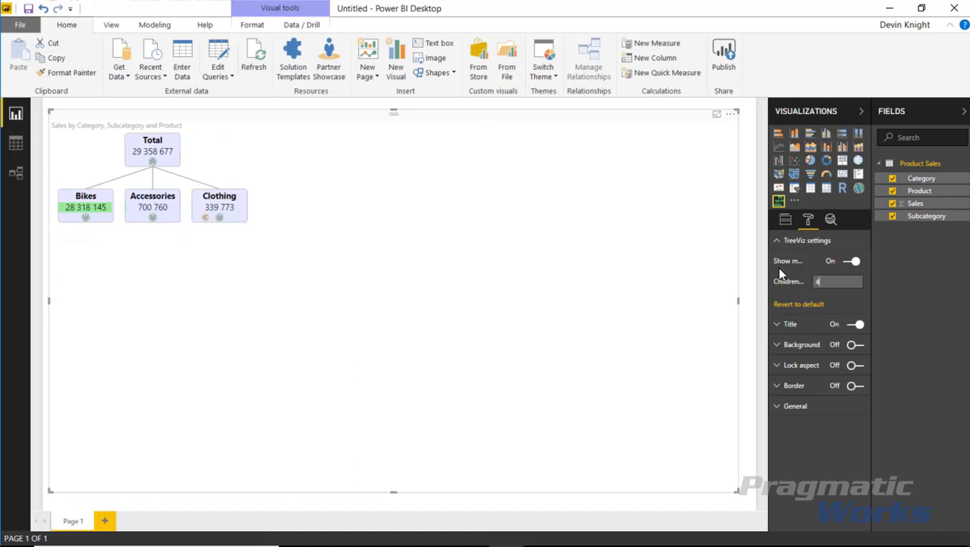
pyautogui.click(221, 220)
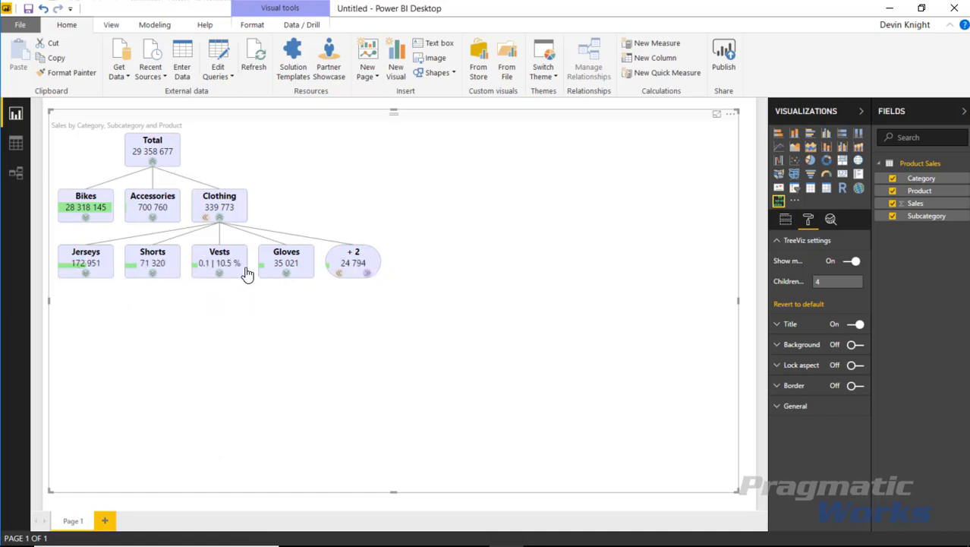
pyautogui.click(363, 278)
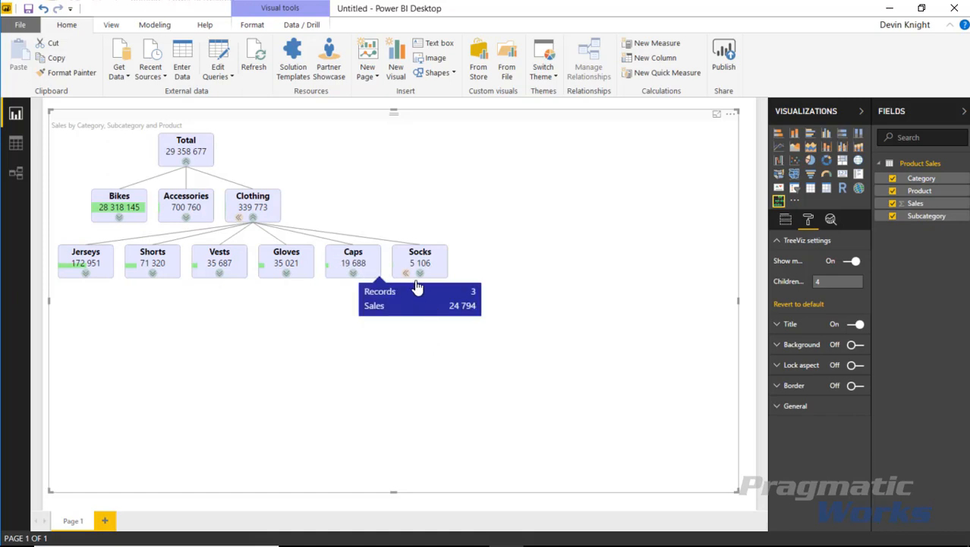
# Step: Set the TreeViz children count back to 5 and expand Clothing to view its subcategories
pyautogui.click(615, 282)
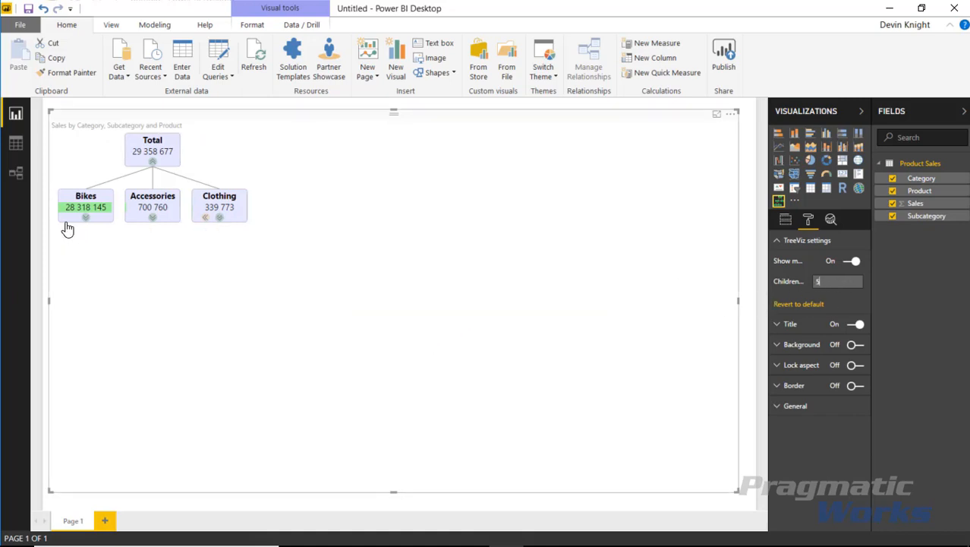
pyautogui.click(220, 218)
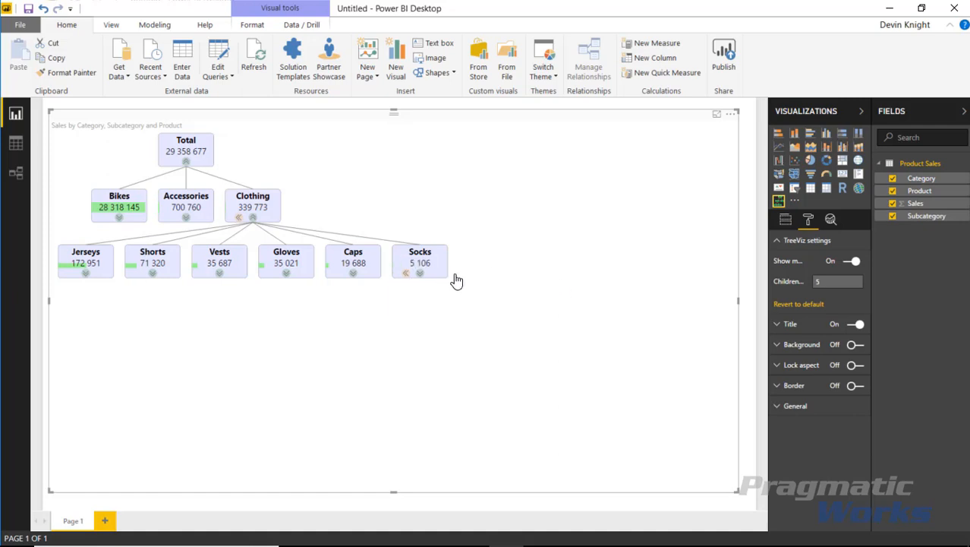
pyautogui.moveTo(90, 282)
pyautogui.moveTo(446, 268)
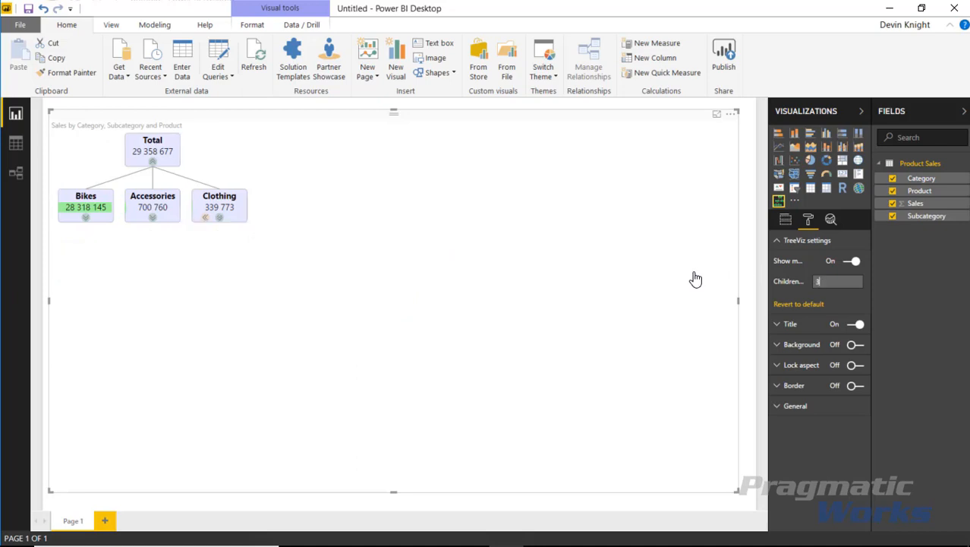
# Step: Set the TreeViz children count to 3, expand Clothing and unfold its grouped subcategories node
pyautogui.click(219, 218)
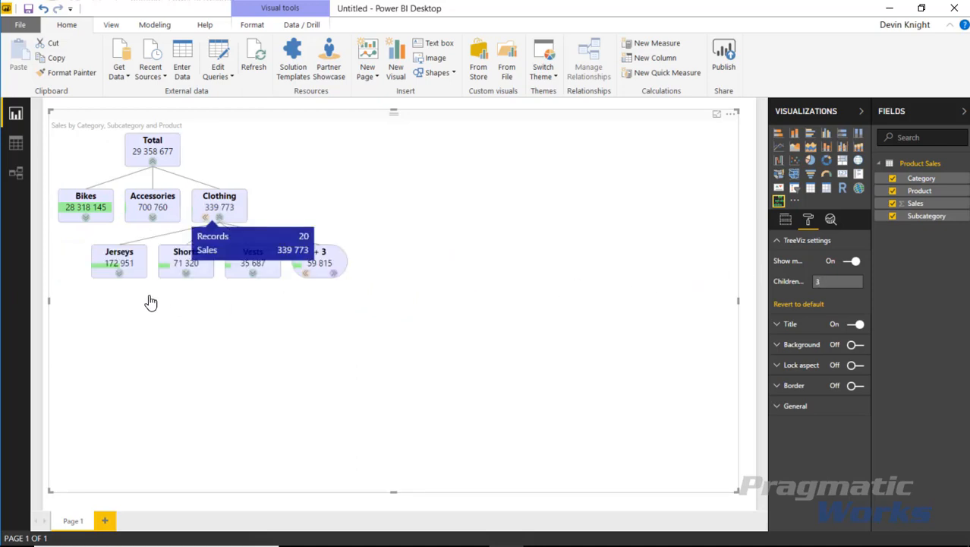
pyautogui.click(333, 273)
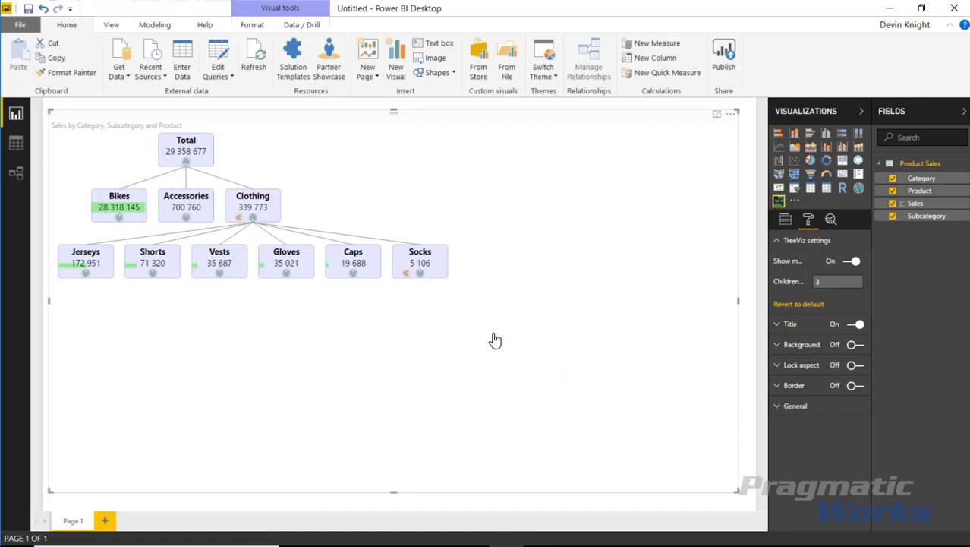
# Step: Drill into the products under Socks, and expand and collapse the Bikes branch
pyautogui.click(420, 274)
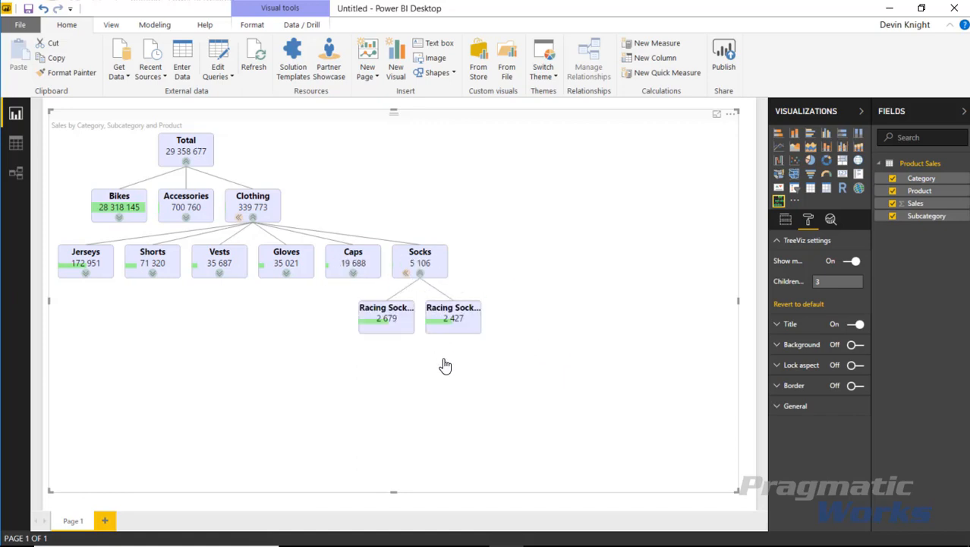
pyautogui.click(121, 224)
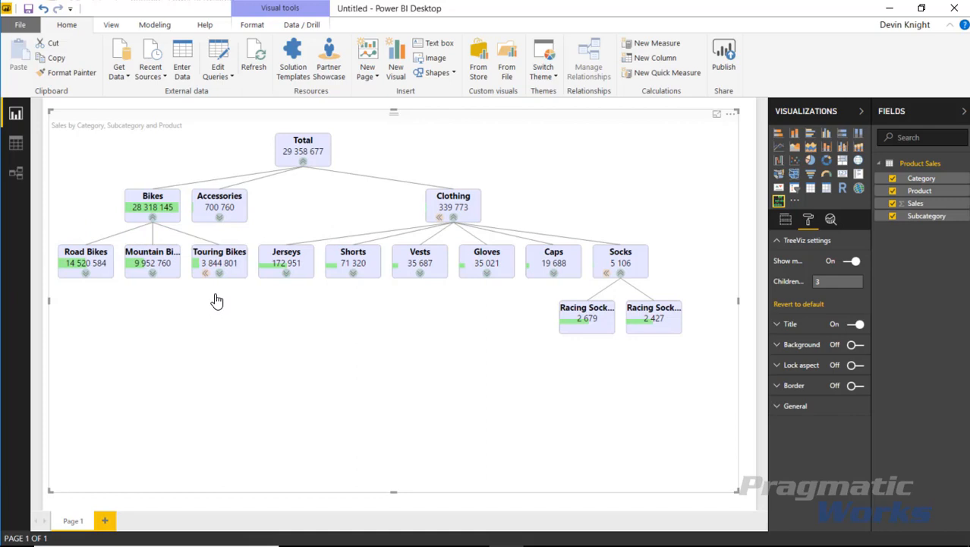
pyautogui.click(152, 219)
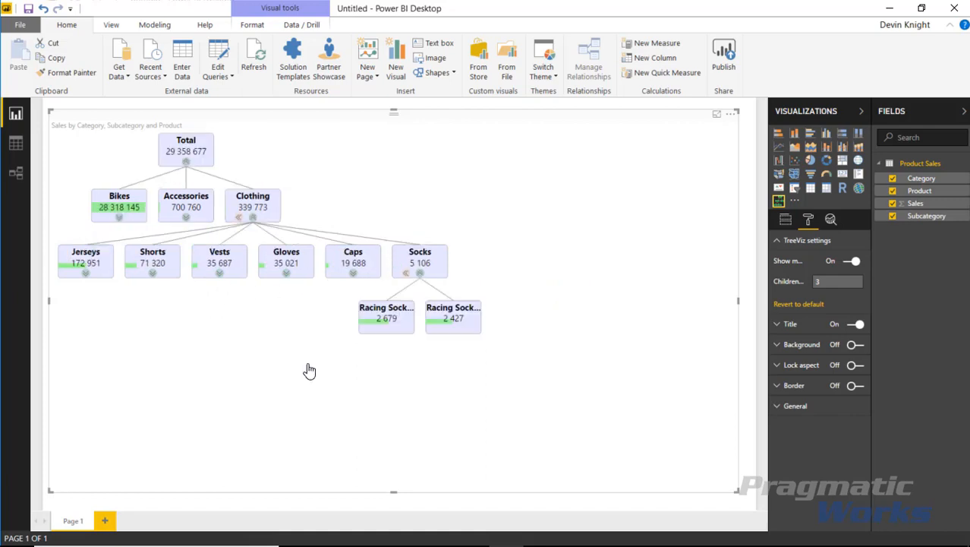